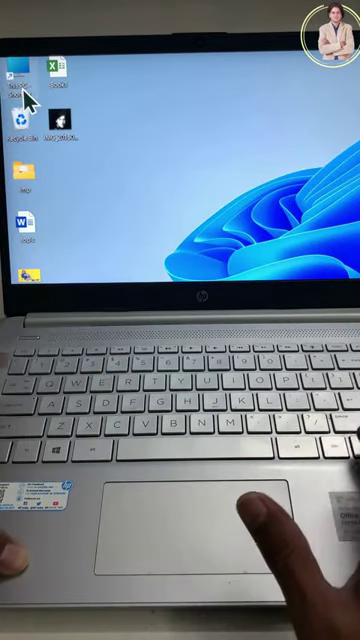
# Open This PC from the desktop to list the Windows (C:) and USB (D:) drives.
pyautogui.doubleClick(27, 100)
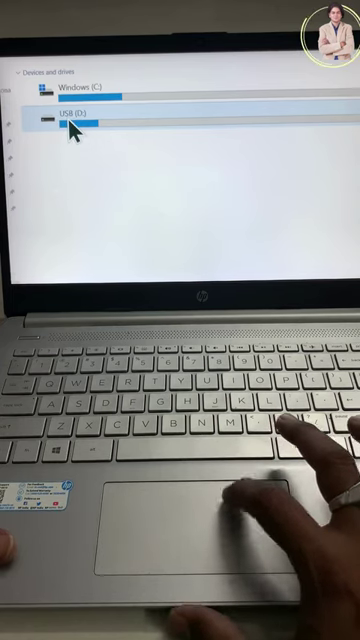
# Eject the USB (D:) pen drive from its right-click menu.
pyautogui.rightClick(70, 130)
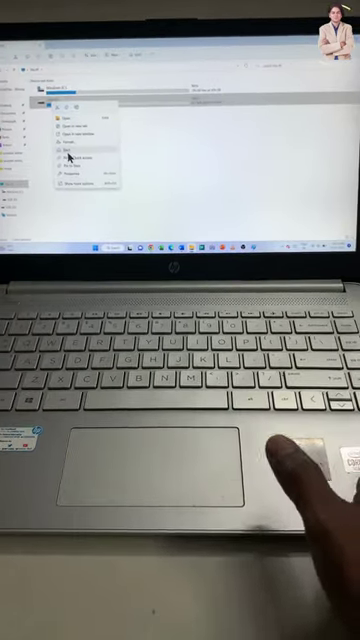
pyautogui.click(69, 157)
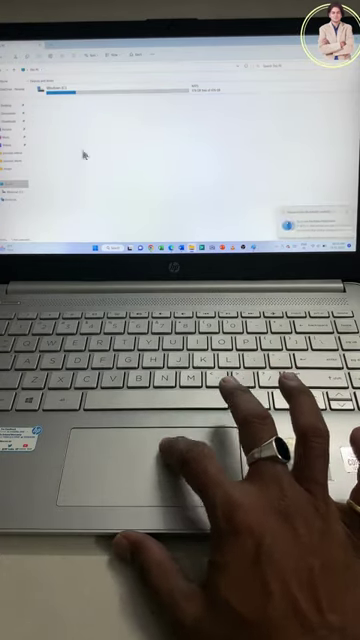